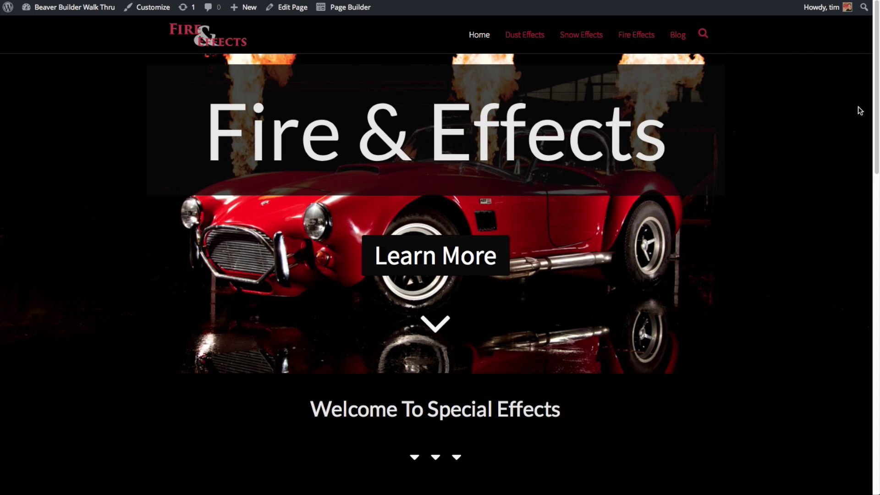
# Step: Copy the whole transparent-header CSS snippet from the Beaver Builder docs page
pyautogui.hotkey('ctrl', 'Tab')
pyautogui.scroll(-5, 320, 108)
pyautogui.scroll(3, 356, 183)
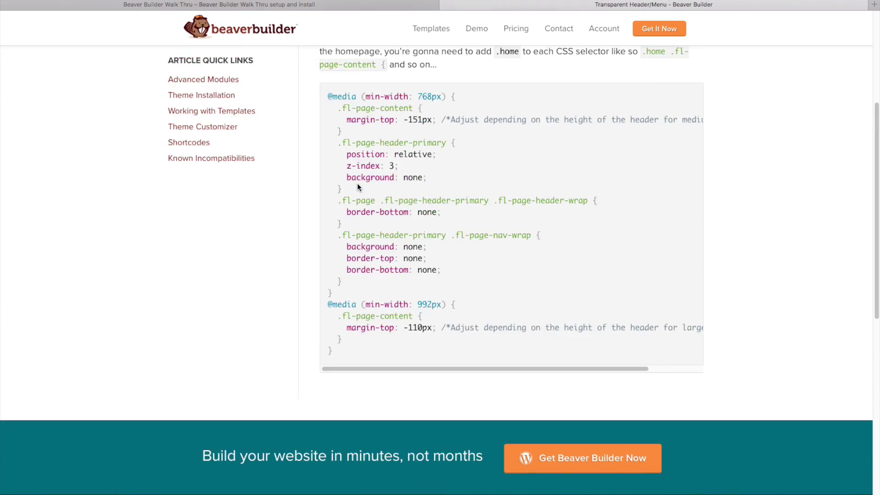
pyautogui.moveTo(328, 136); pyautogui.dragTo(583, 409)
pyautogui.rightClick(397, 272)
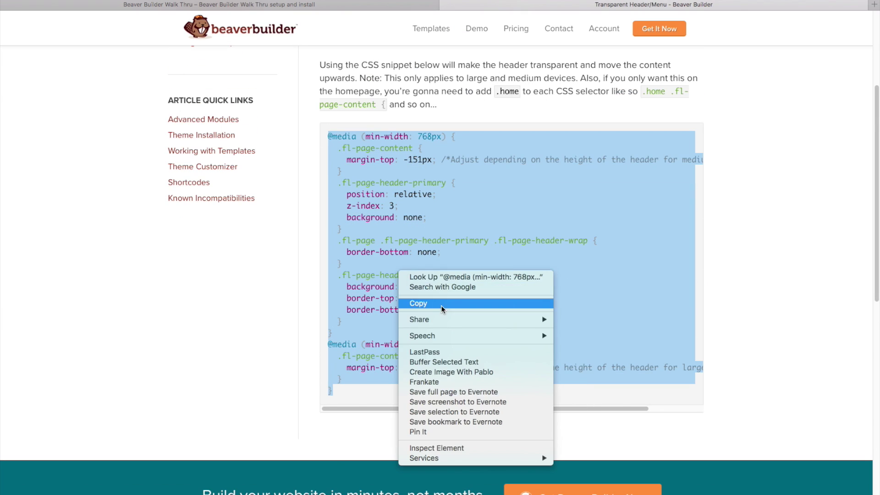
pyautogui.click(437, 303)
# Step: Return to the Fire & Effects site and open the Customizer's Code > CSS Code panel
pyautogui.click(284, 5)
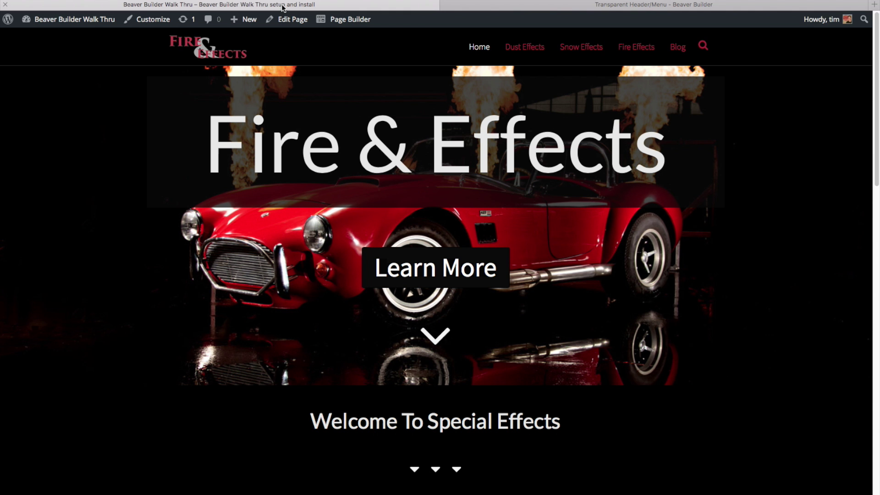
pyautogui.click(145, 21)
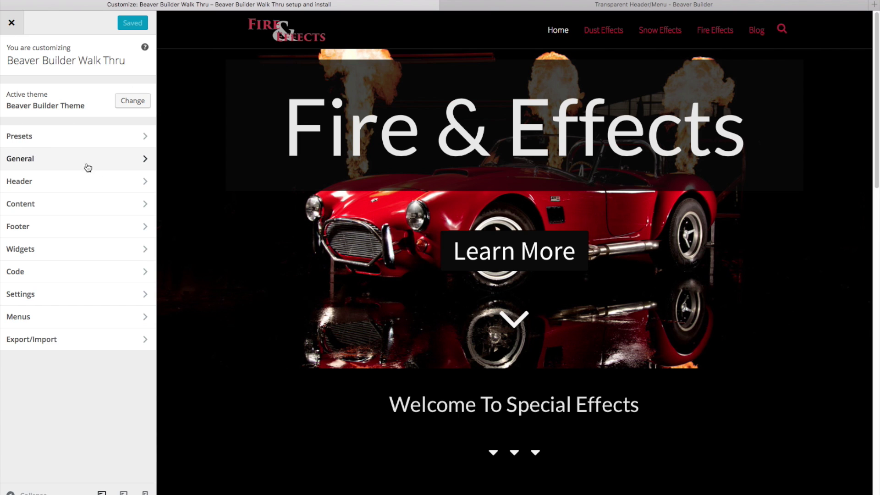
pyautogui.click(33, 281)
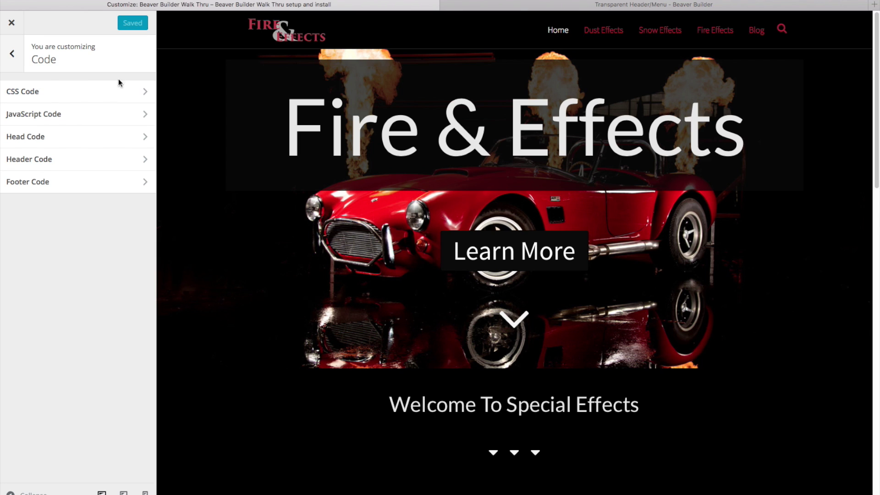
pyautogui.click(32, 92)
pyautogui.click(56, 136)
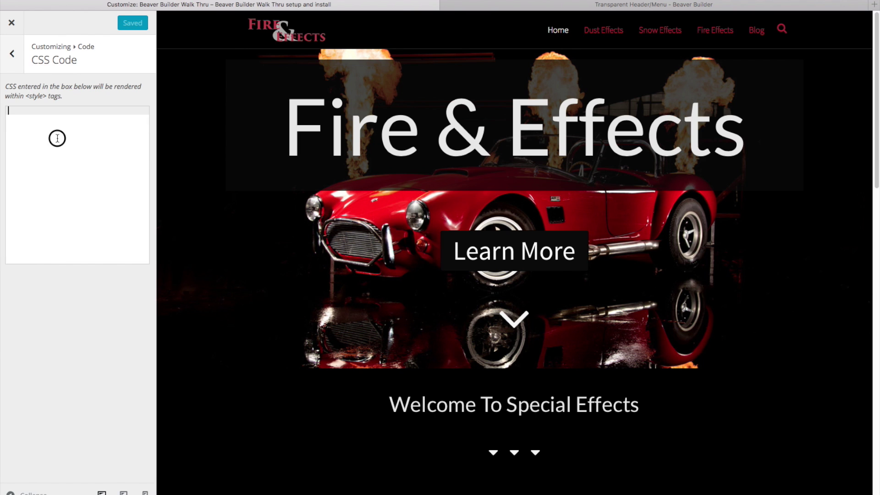
pyautogui.rightClick(56, 137)
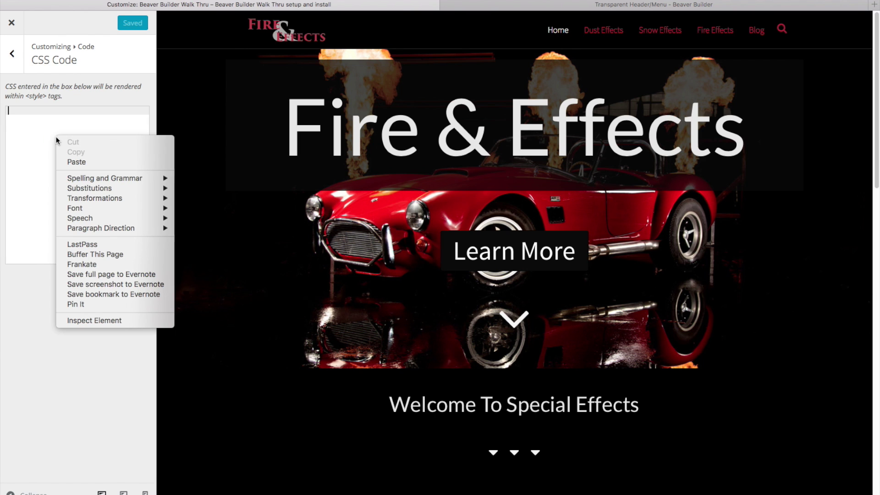
pyautogui.click(86, 161)
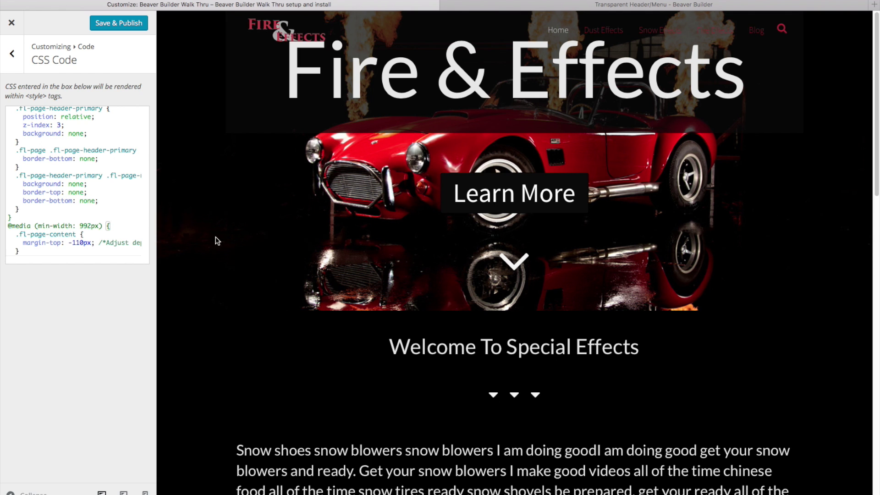
pyautogui.scroll(-5, 251, 251)
pyautogui.scroll(5, 255, 252)
pyautogui.scroll(-2, 647, 165)
pyautogui.scroll(2, 647, 165)
pyautogui.scroll(2, 80, 156)
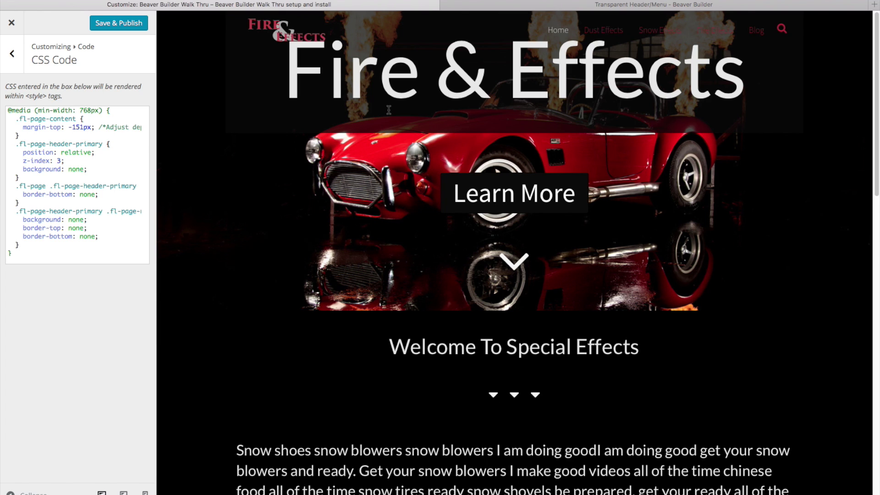
pyautogui.click(12, 119)
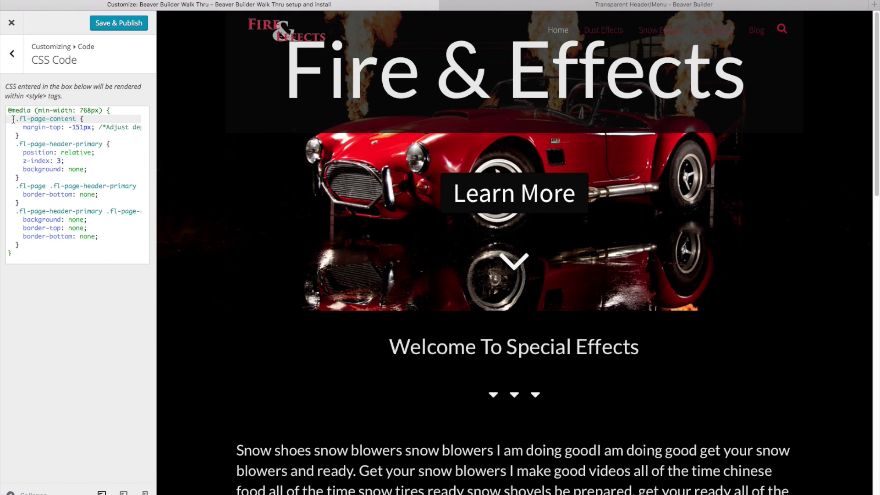
# Step: Prefix the .fl-page-content and .fl-page-header-primary selectors with '.home '
pyautogui.write('.home')
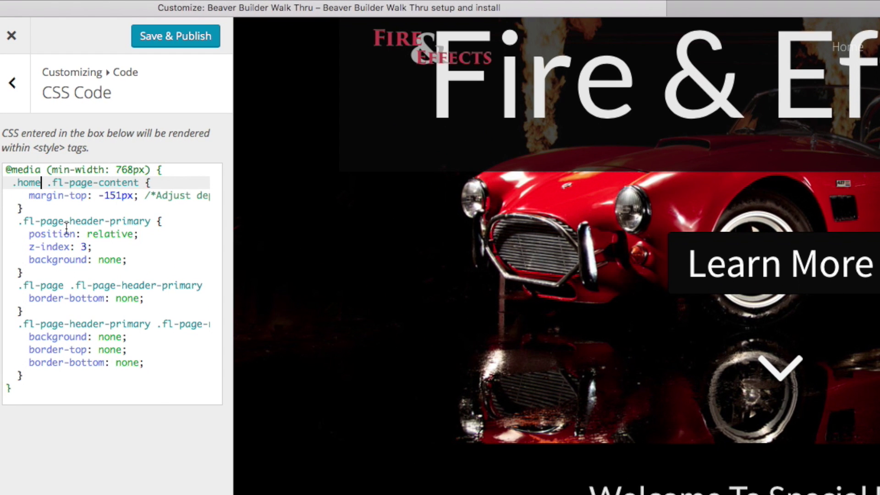
pyautogui.click(16, 221)
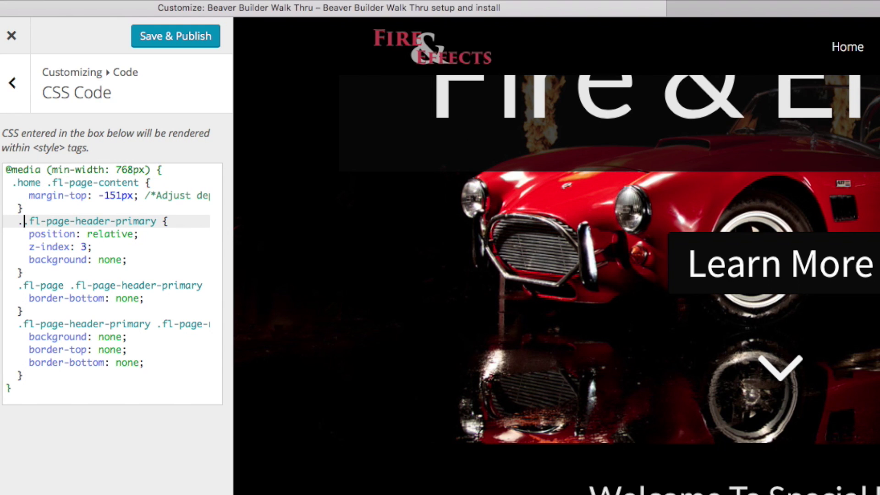
pyautogui.write('.home')
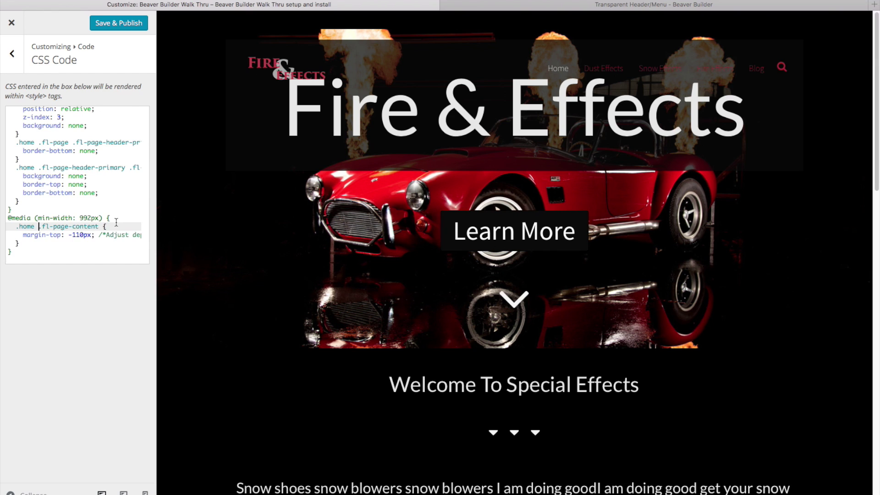
pyautogui.scroll(2, 78, 216)
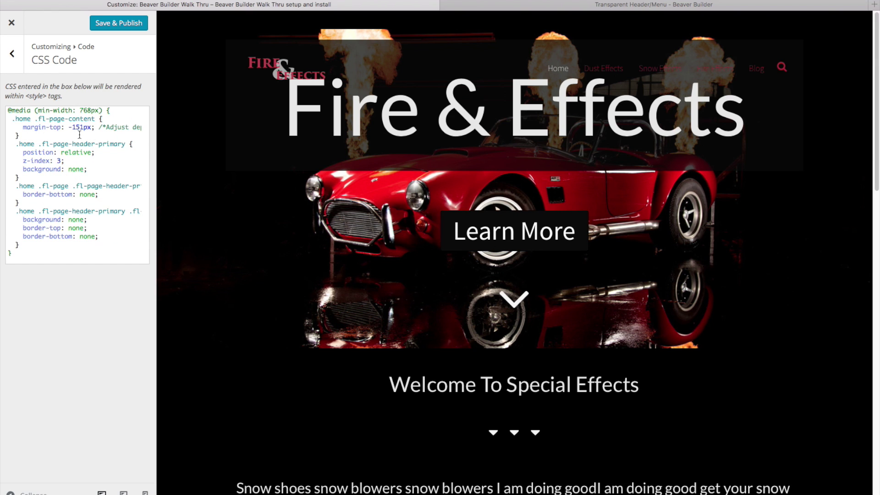
pyautogui.scroll(-2, 98, 157)
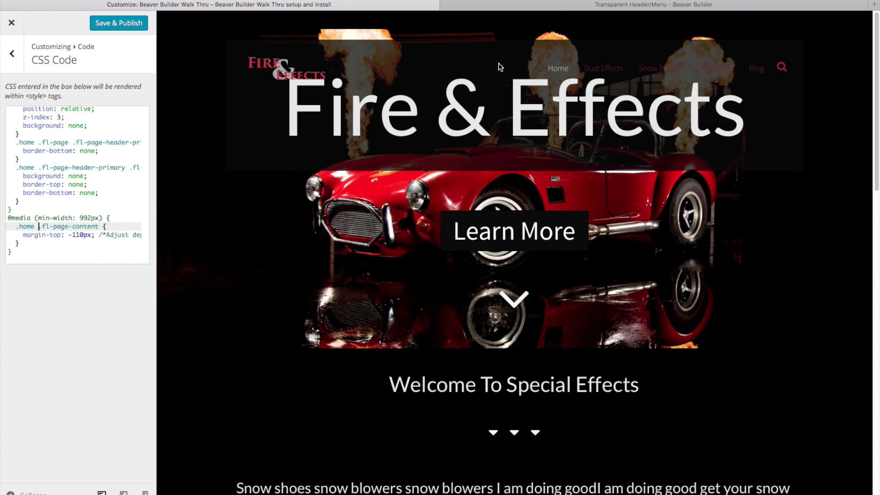
# Step: Delete the position: relative; declaration and its blank line from the header rule, then publish
pyautogui.scroll(2, 69, 183)
pyautogui.click(66, 160)
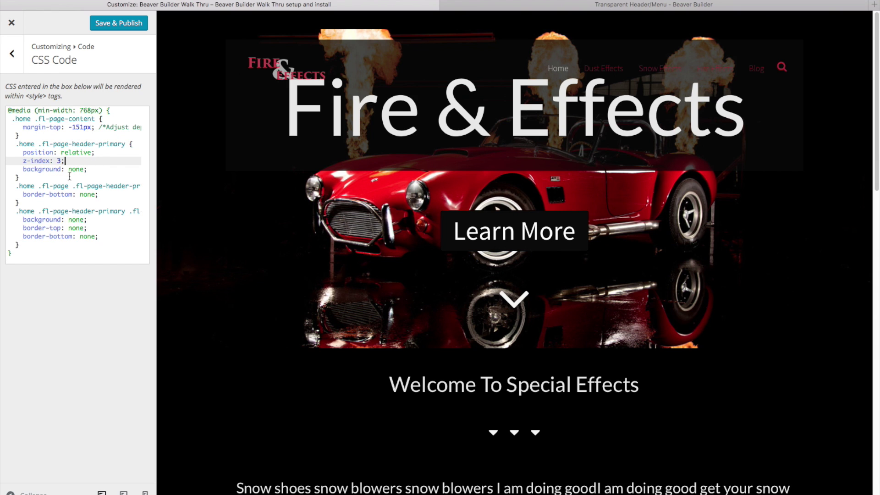
pyautogui.moveTo(95, 153); pyautogui.dragTo(21, 152)
pyautogui.press('BackSpace')
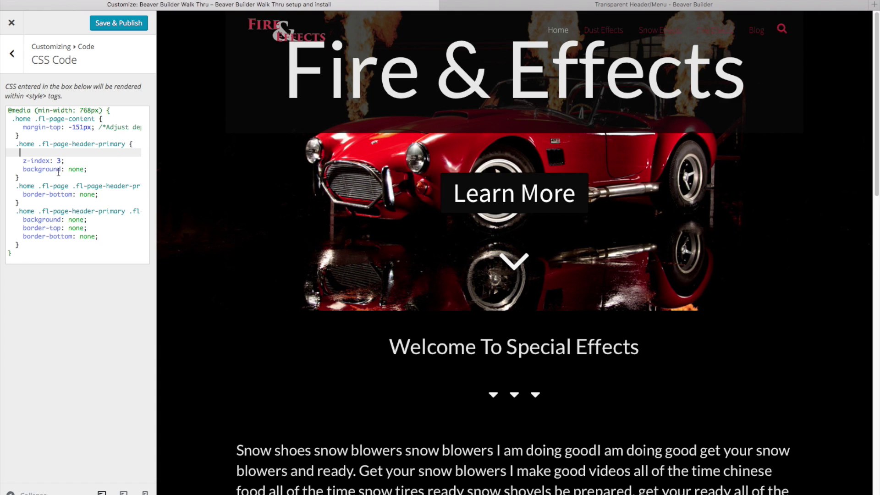
pyautogui.press('Delete')
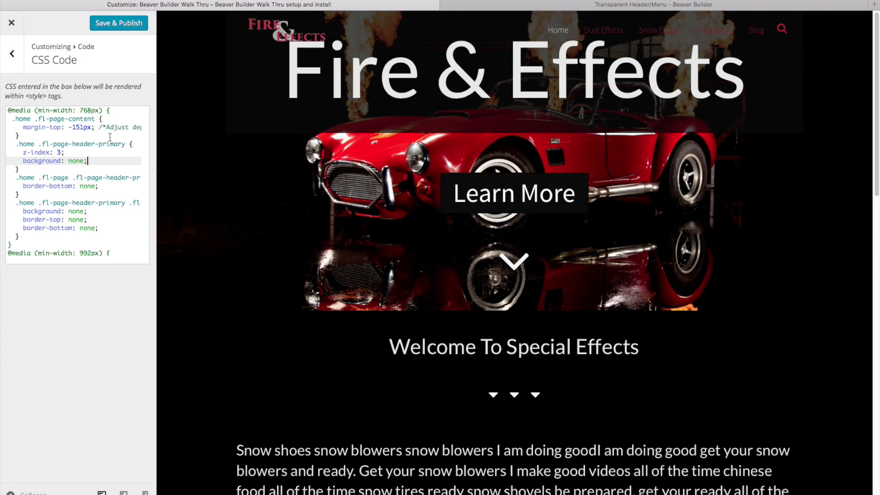
pyautogui.scroll(-2, 102, 193)
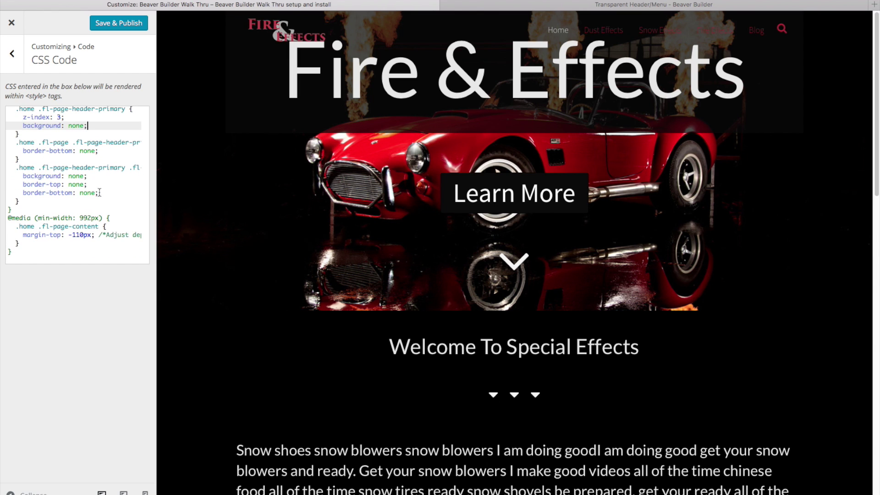
pyautogui.scroll(2, 63, 217)
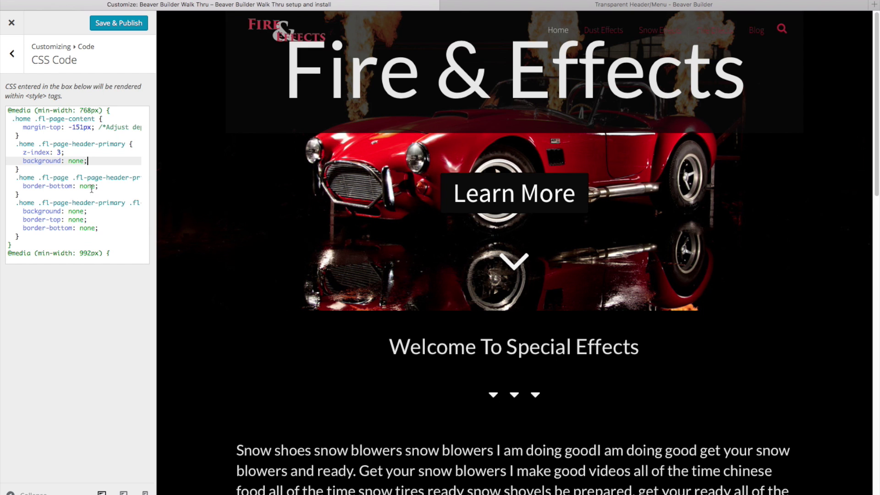
pyautogui.click(122, 26)
# Step: Close the Customizer and open the home page in Beaver Builder's Page Builder
pyautogui.click(11, 23)
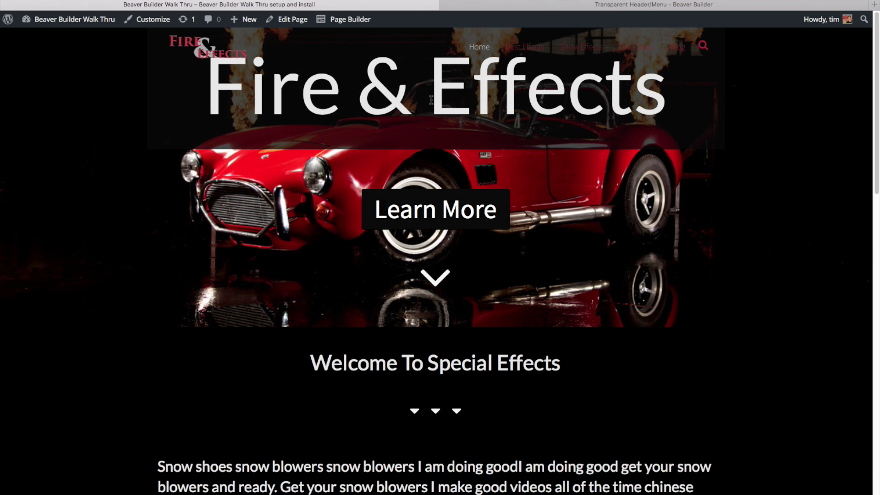
pyautogui.click(349, 19)
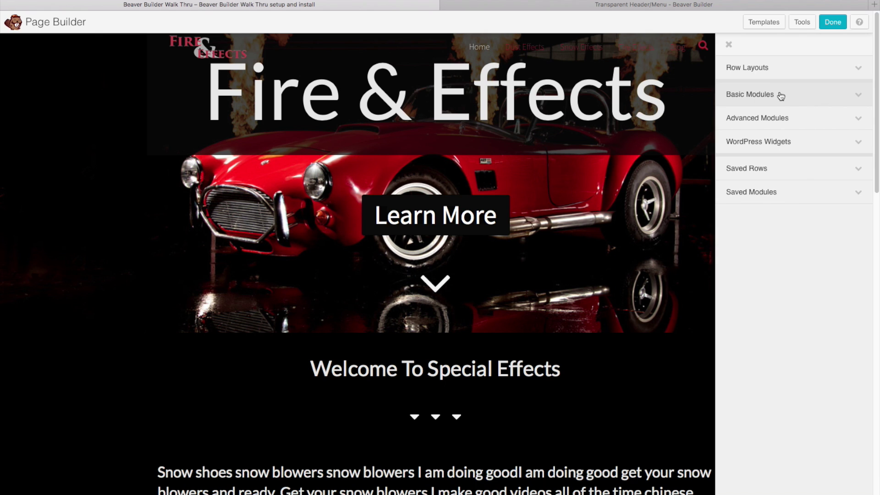
# Step: Drag a Separator module from Basic Modules into the top of the hero row
pyautogui.click(779, 95)
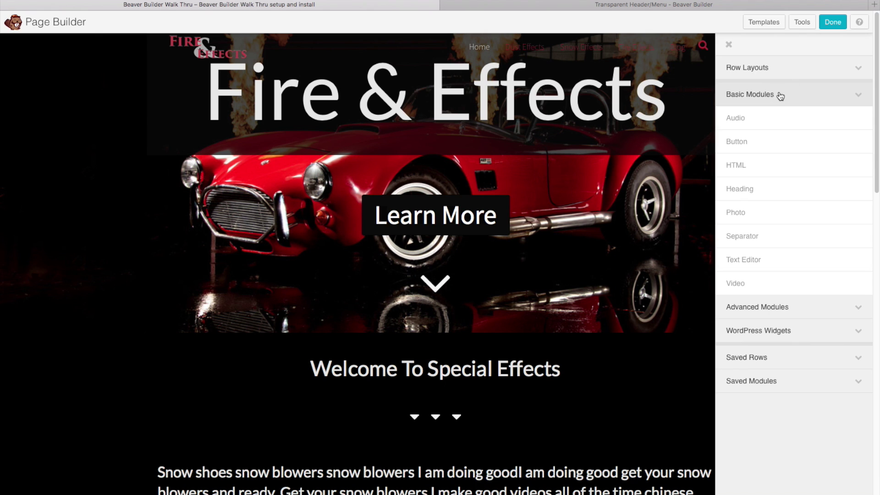
pyautogui.moveTo(766, 236); pyautogui.dragTo(213, 44)
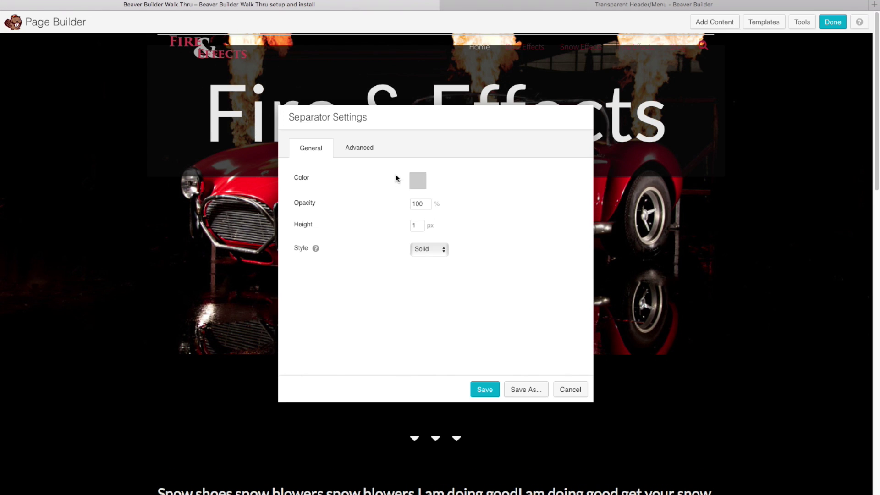
# Step: Set the separator's opacity to 0% and its top margin to 75 px, and save
pyautogui.doubleClick(420, 204)
pyautogui.write('0')
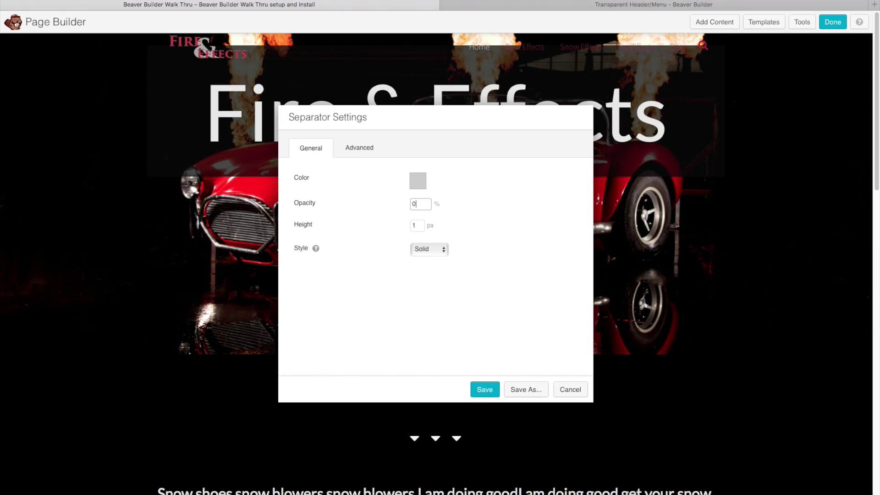
pyautogui.click(369, 151)
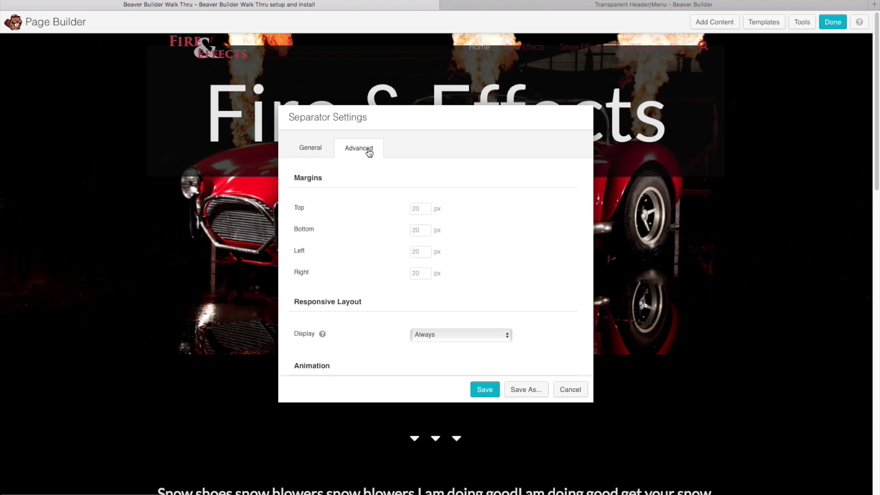
pyautogui.click(424, 208)
pyautogui.write('75')
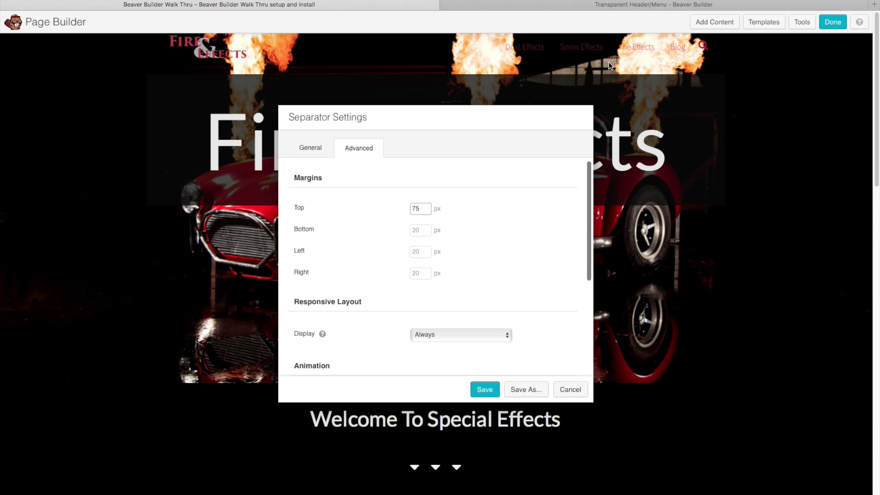
pyautogui.click(481, 390)
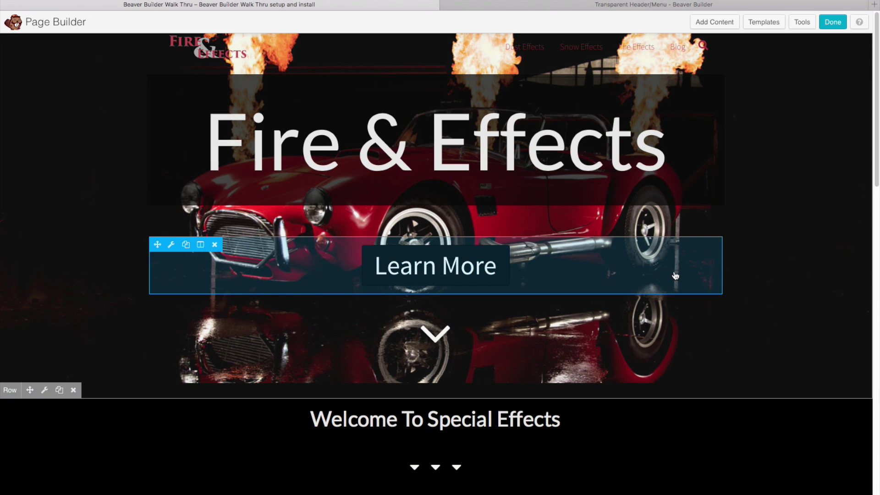
# Step: Review the page and finish editing to bring up the publishing choices
pyautogui.scroll(-3, 673, 275)
pyautogui.scroll(3, 673, 274)
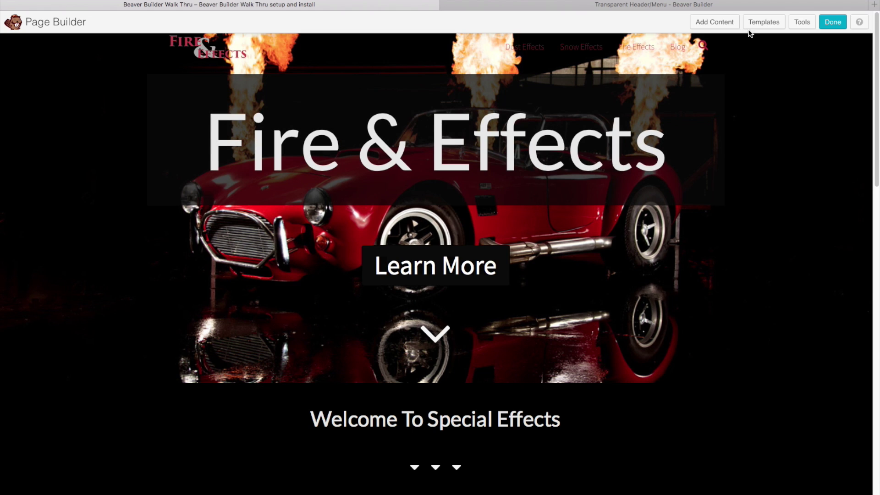
pyautogui.click(834, 24)
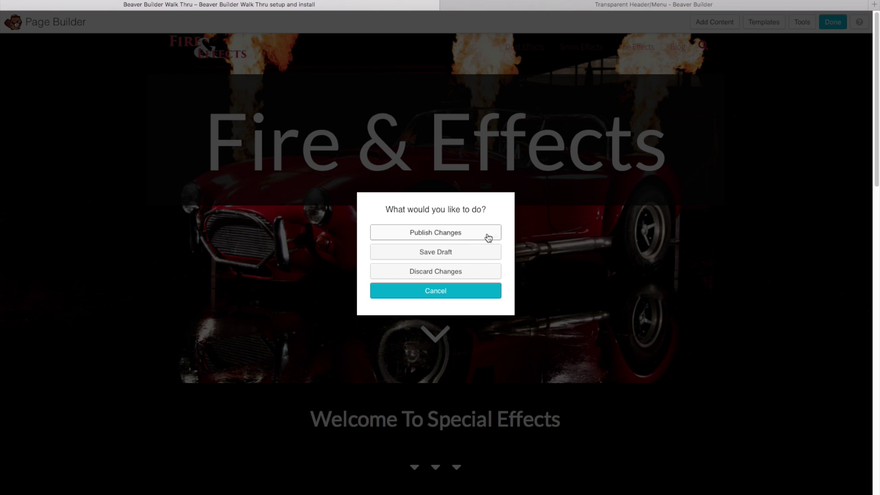
# Step: Publish the home page changes and open the site Customizer
pyautogui.click(442, 232)
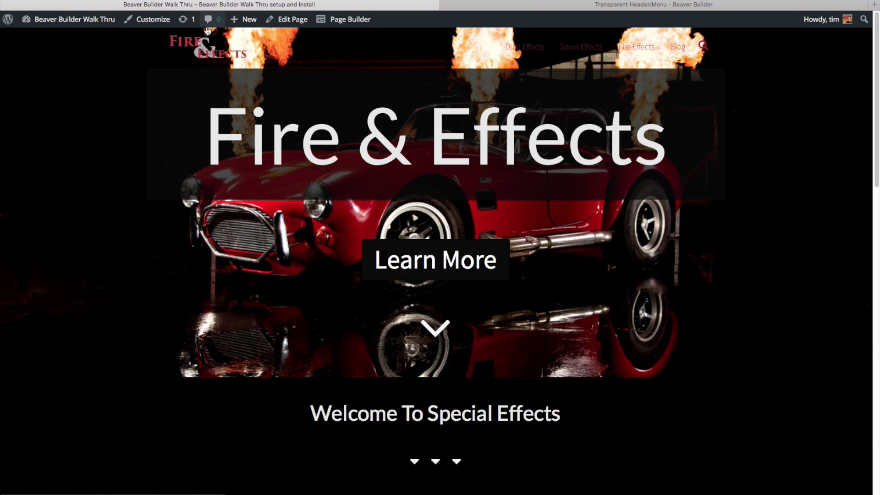
pyautogui.click(162, 26)
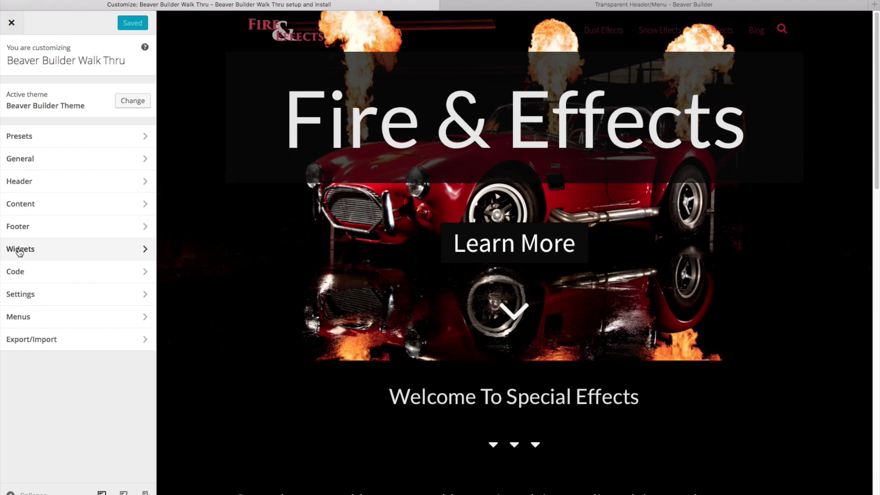
# Step: Return to Code > CSS Code to view the published .home transparent-header CSS
pyautogui.click(19, 252)
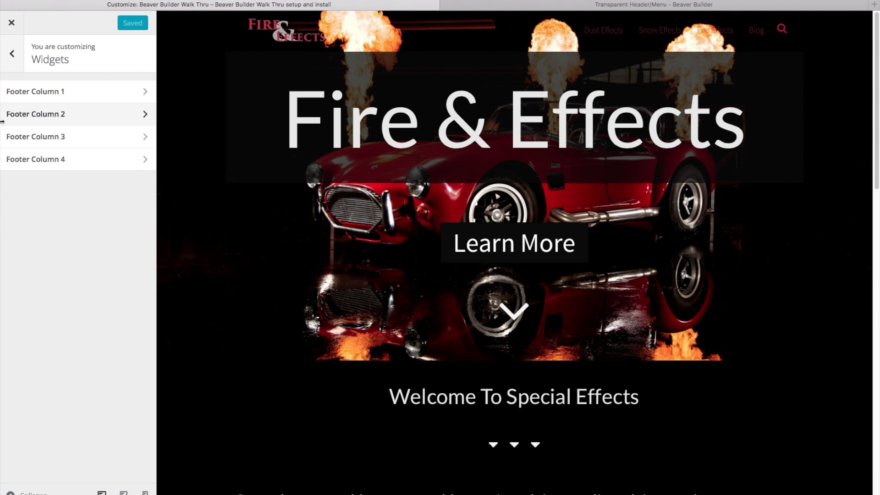
pyautogui.click(10, 62)
pyautogui.click(27, 274)
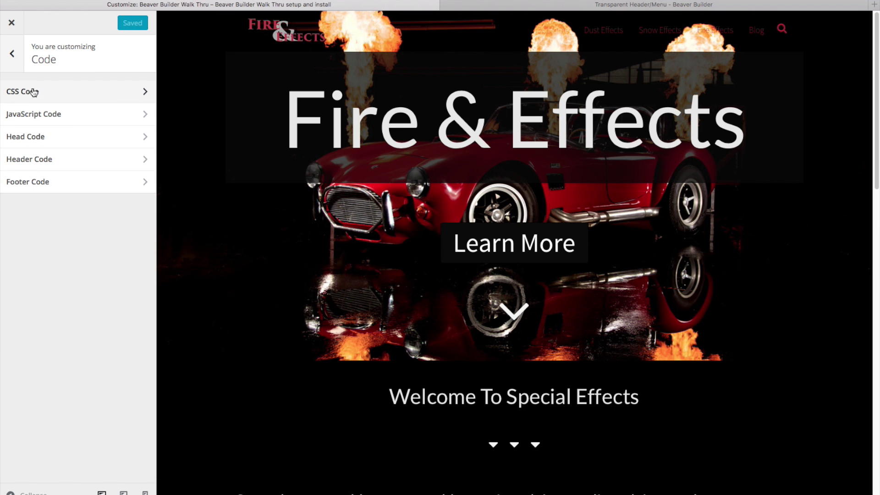
pyautogui.click(34, 92)
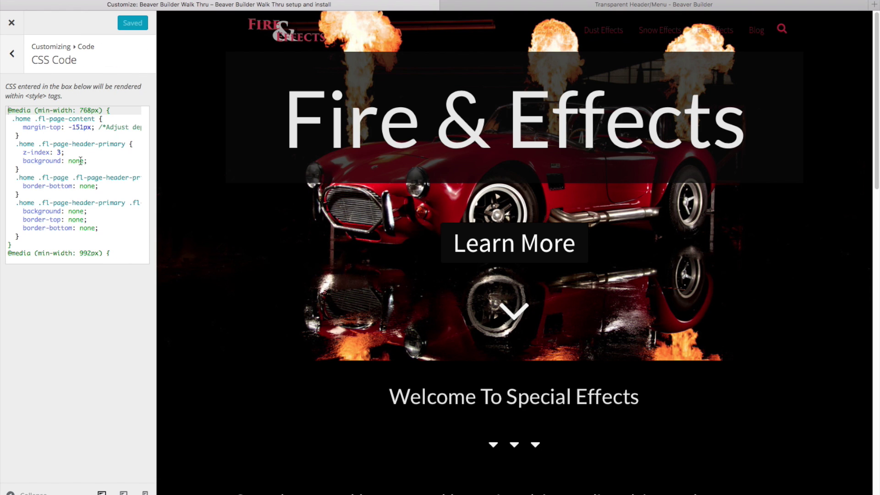